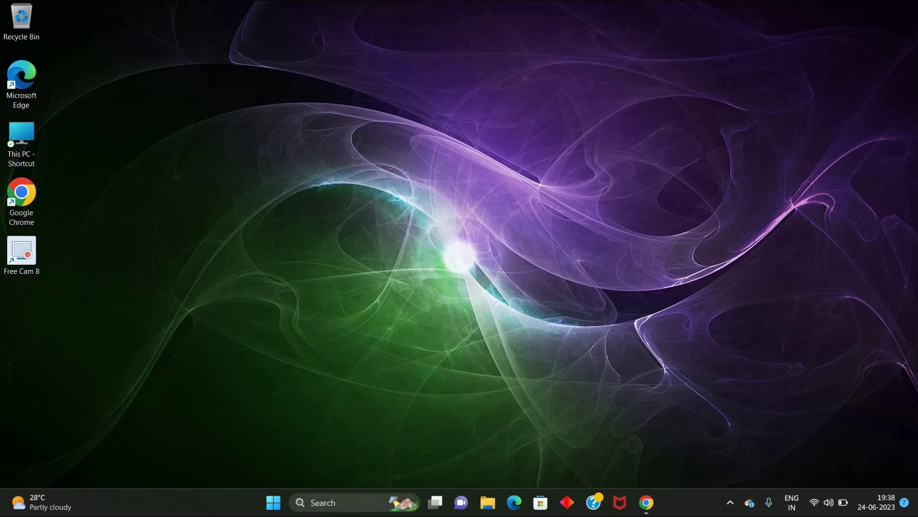
# Step: Open Disk Management and bring up the Shrink Volume settings for the Windows (C:) partition
pyautogui.click(347, 503)
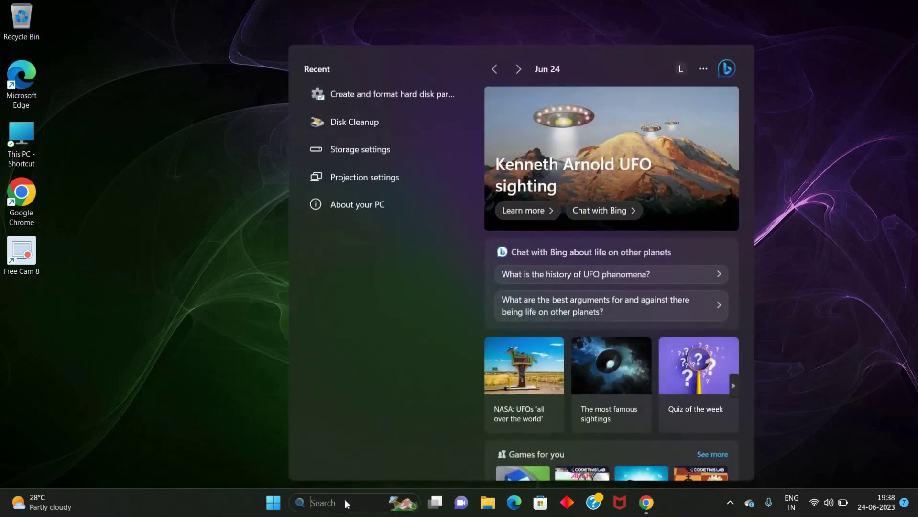
pyautogui.write('disk mana')
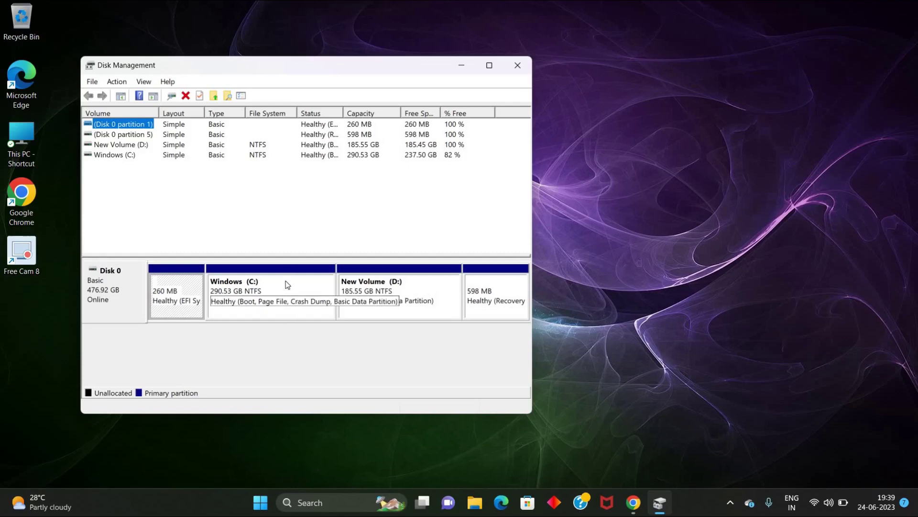
pyautogui.rightClick(287, 285)
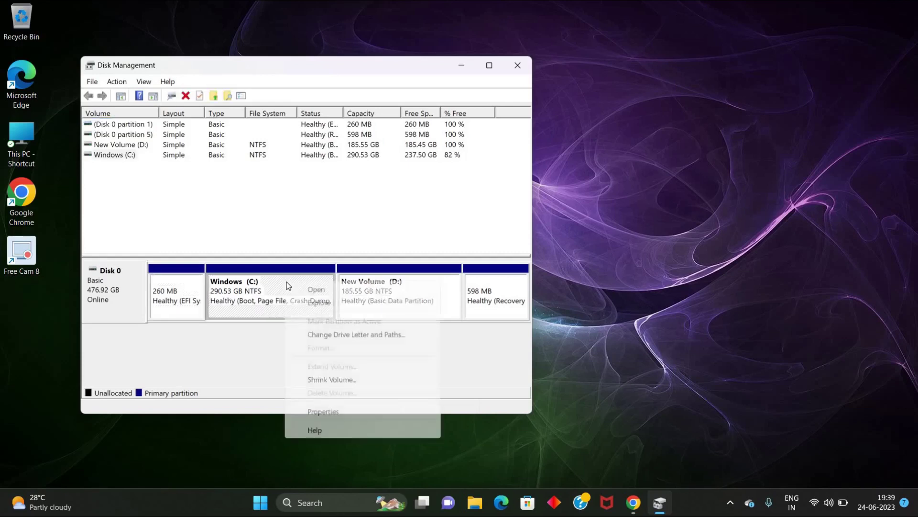
pyautogui.click(324, 380)
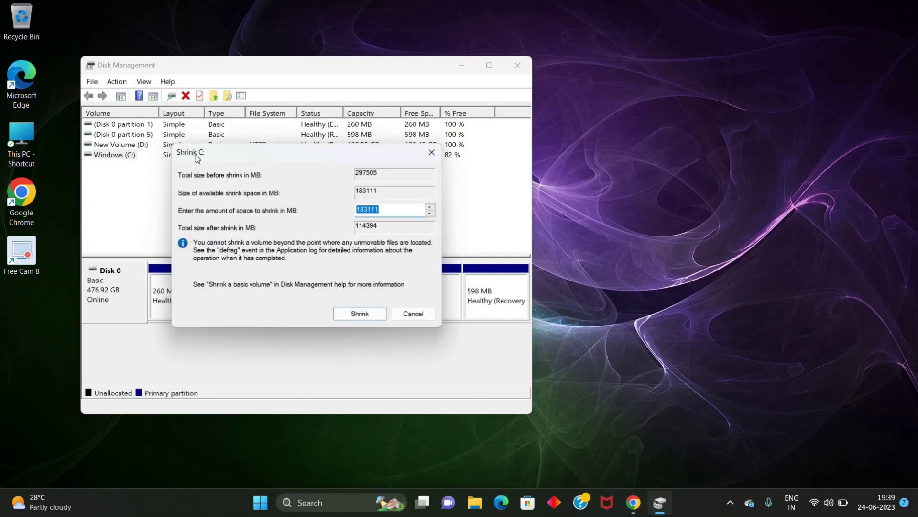
# Step: Set the amount of space to shrink to 10000 MB and shrink the C: volume
pyautogui.moveTo(241, 145); pyautogui.dragTo(282, 150)
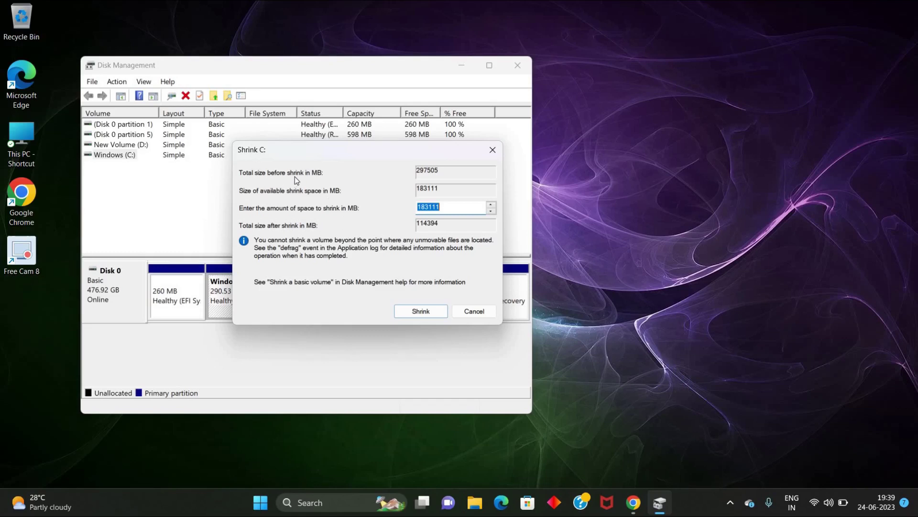
pyautogui.click(445, 206)
pyautogui.moveTo(442, 206); pyautogui.dragTo(417, 206)
pyautogui.press('BackSpace')
pyautogui.press('BackSpace')
pyautogui.write('10')
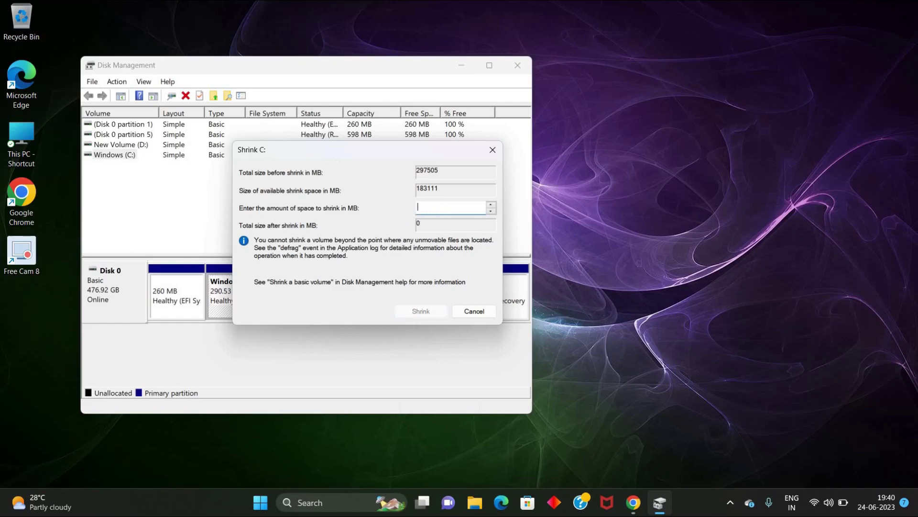
pyautogui.write('000')
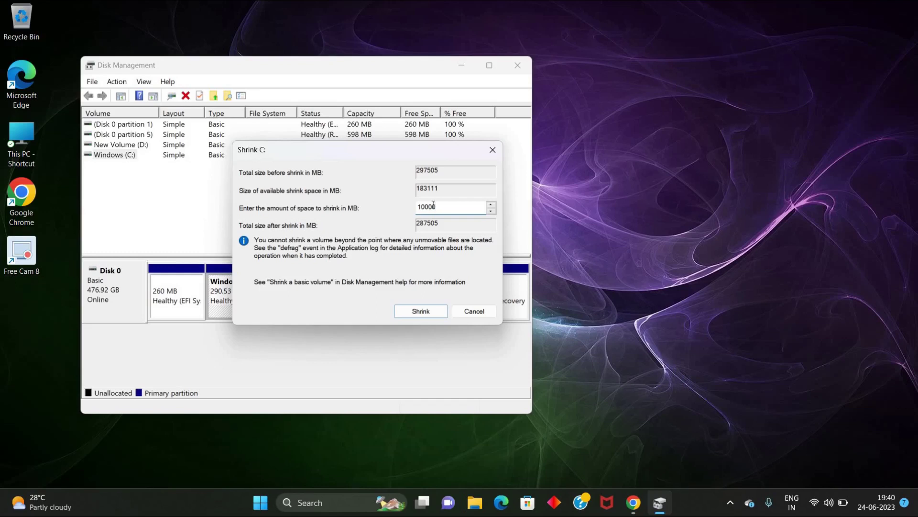
pyautogui.click(425, 312)
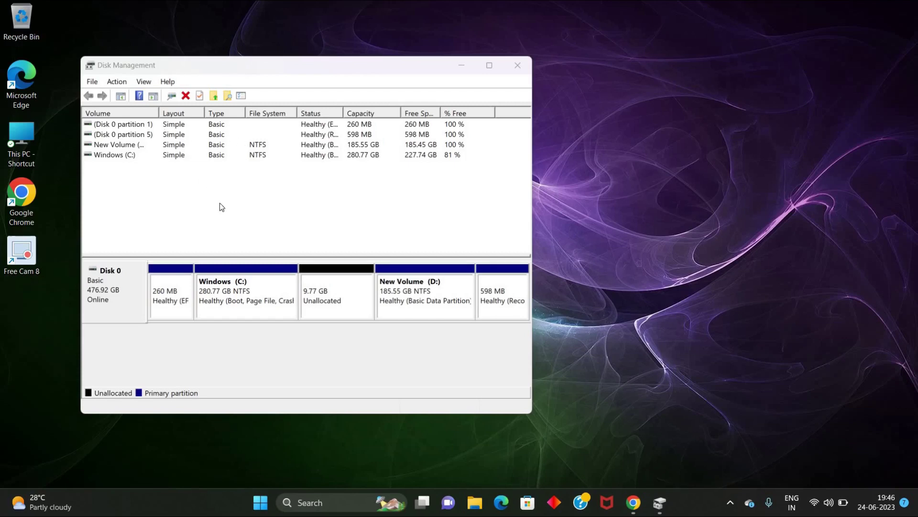
# Step: Create a 9999 MB simple volume in the unallocated space with drive letter E, quick-formatted as NTFS and labelled New Volume
pyautogui.rightClick(349, 283)
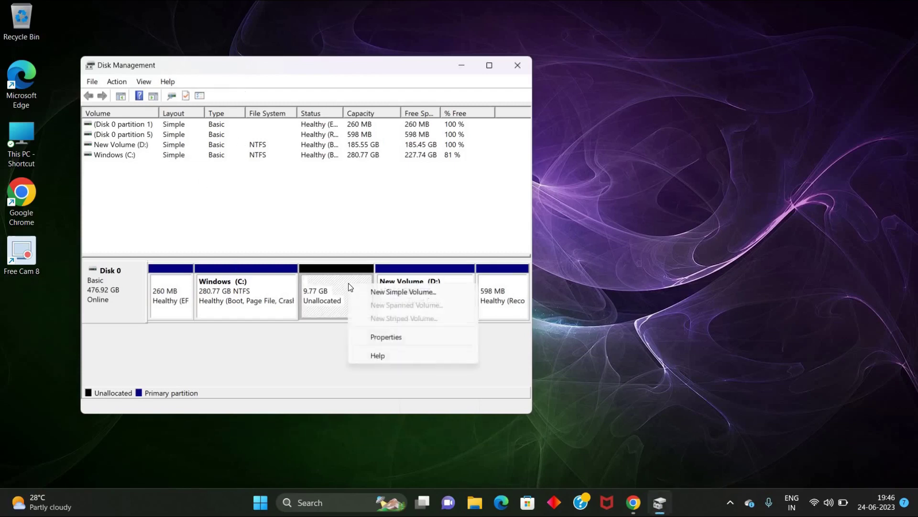
pyautogui.click(397, 292)
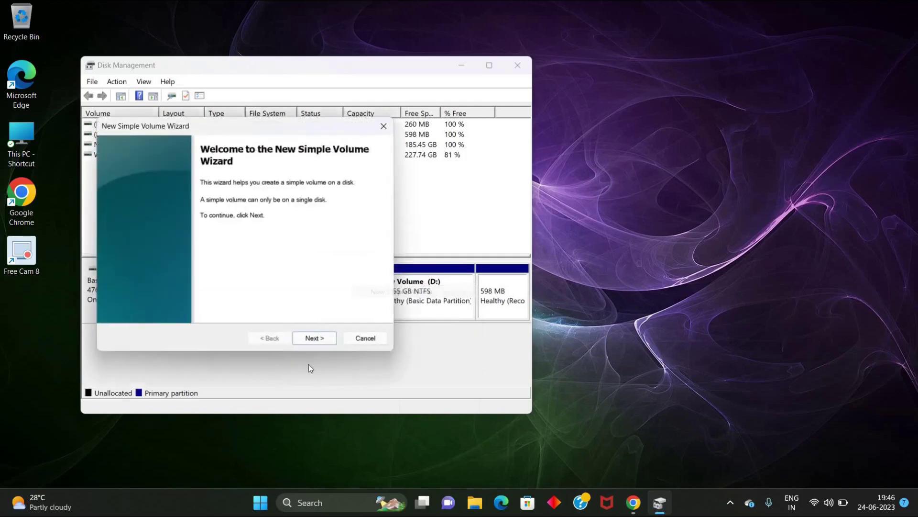
pyautogui.click(312, 339)
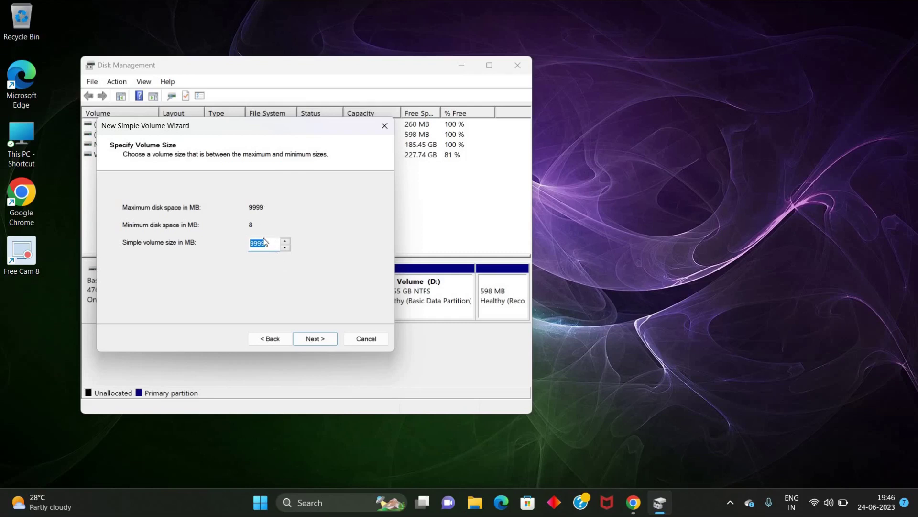
pyautogui.click(317, 338)
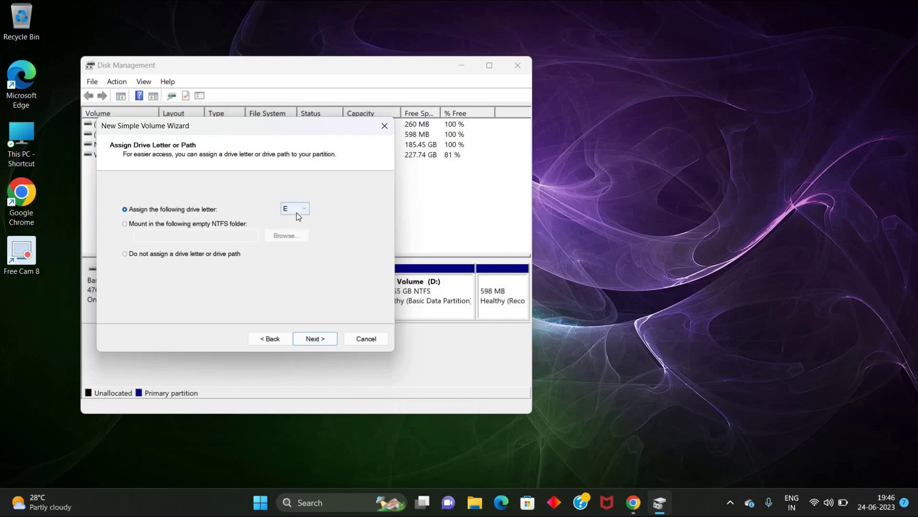
pyautogui.click(307, 337)
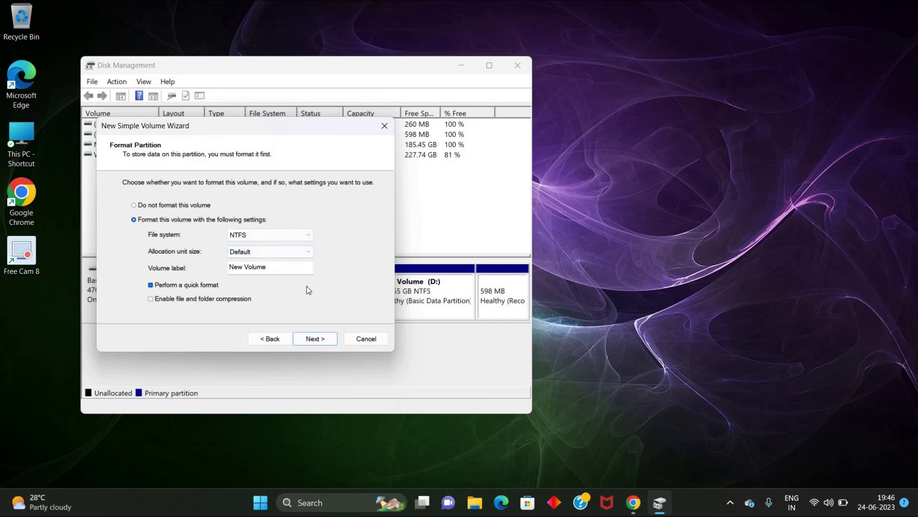
pyautogui.click(315, 338)
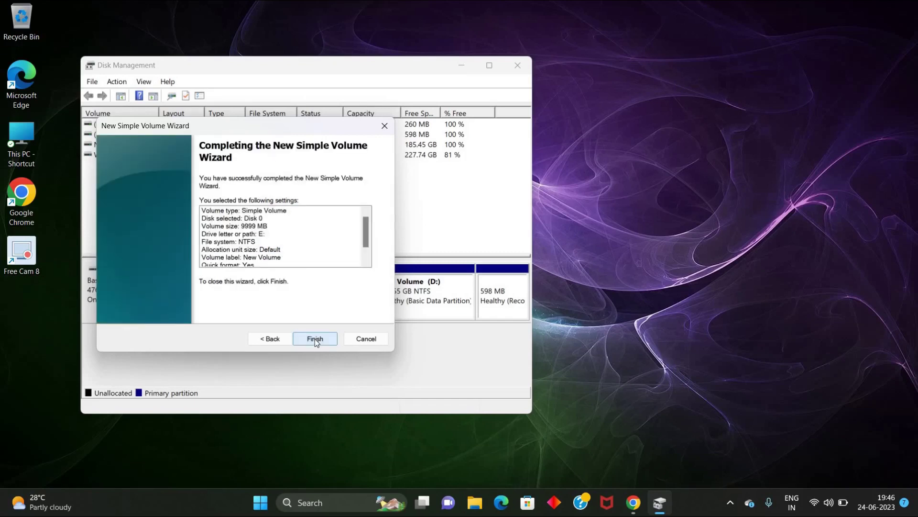
pyautogui.click(315, 339)
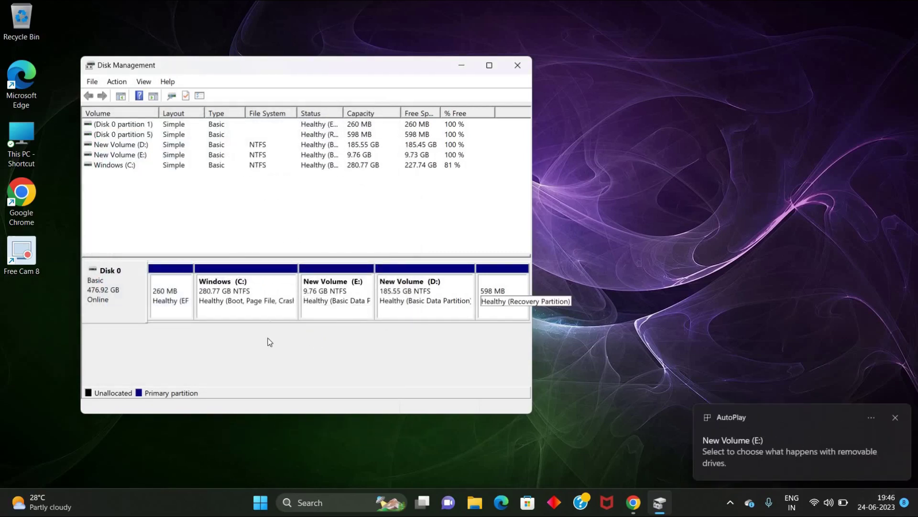
# Step: Open New Volume (E:) from This PC to check its contents, and close the window
pyautogui.doubleClick(22, 139)
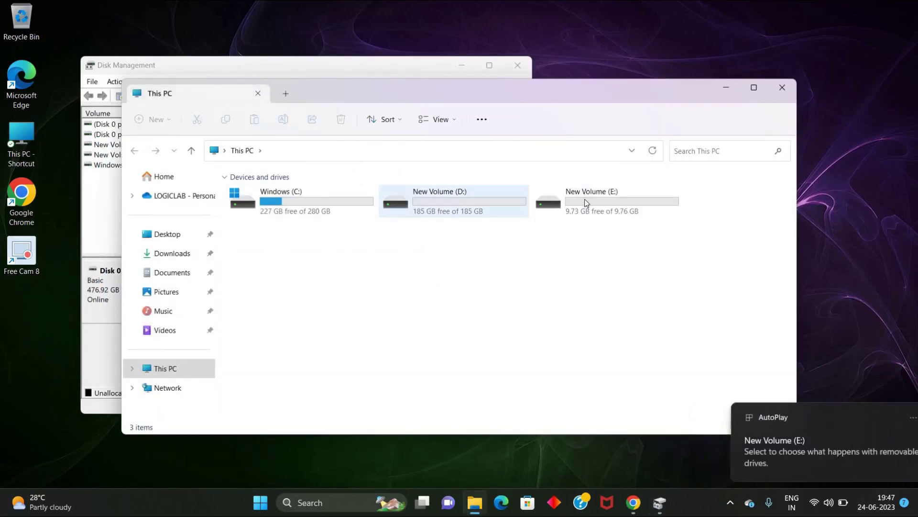
pyautogui.doubleClick(550, 208)
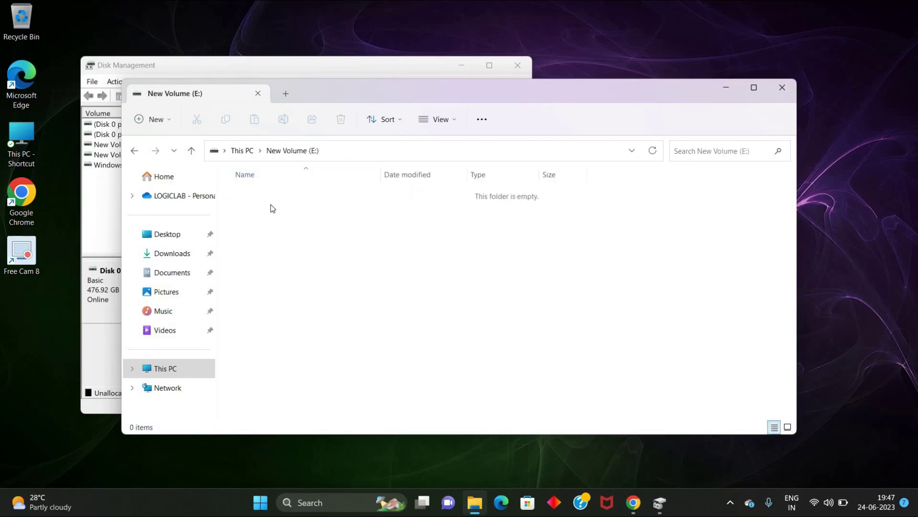
pyautogui.hotkey('alt', 'F4')
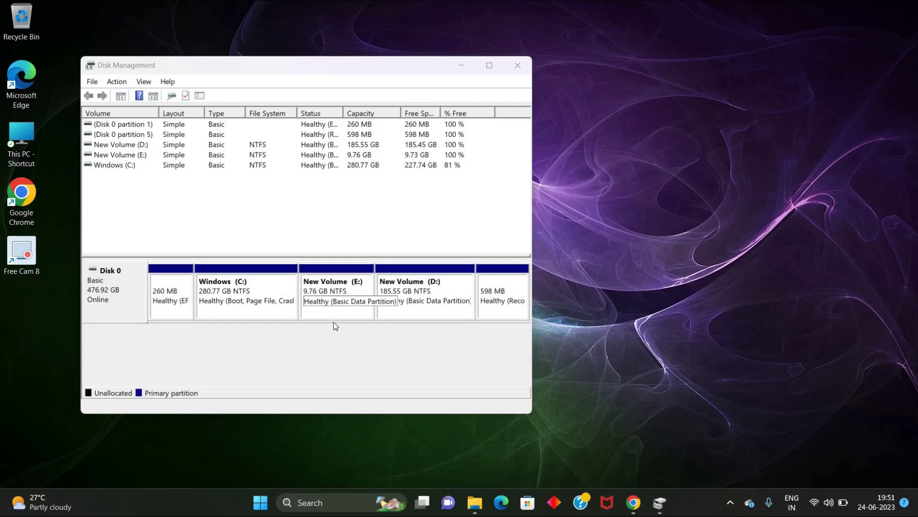
# Step: Delete the New Volume (E:) partition and confirm the deletion
pyautogui.rightClick(329, 287)
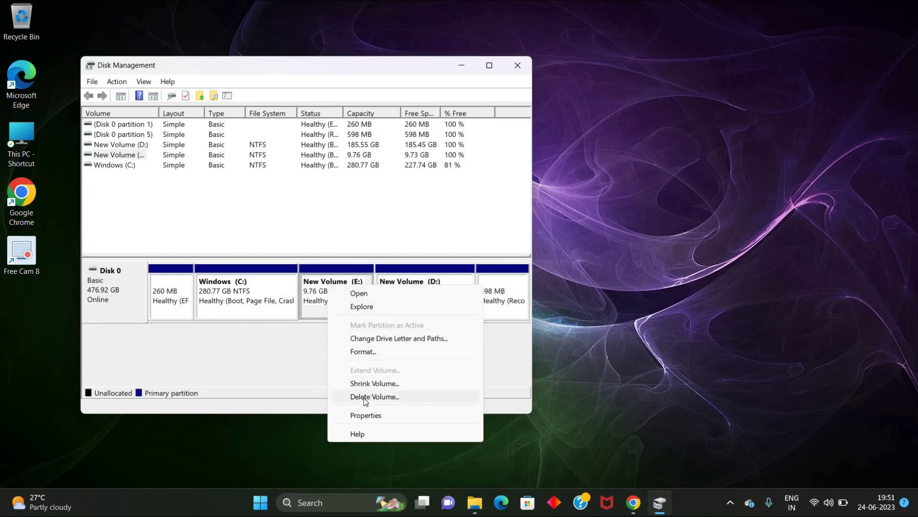
pyautogui.click(404, 396)
pyautogui.click(518, 337)
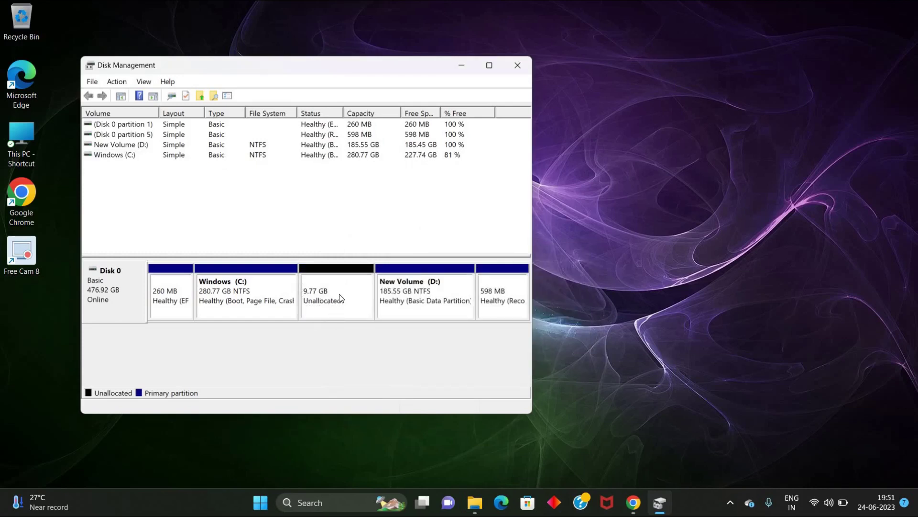
# Step: Extend the Windows (C:) volume with the 9999 MB of unallocated space on Disk 0
pyautogui.click(260, 289)
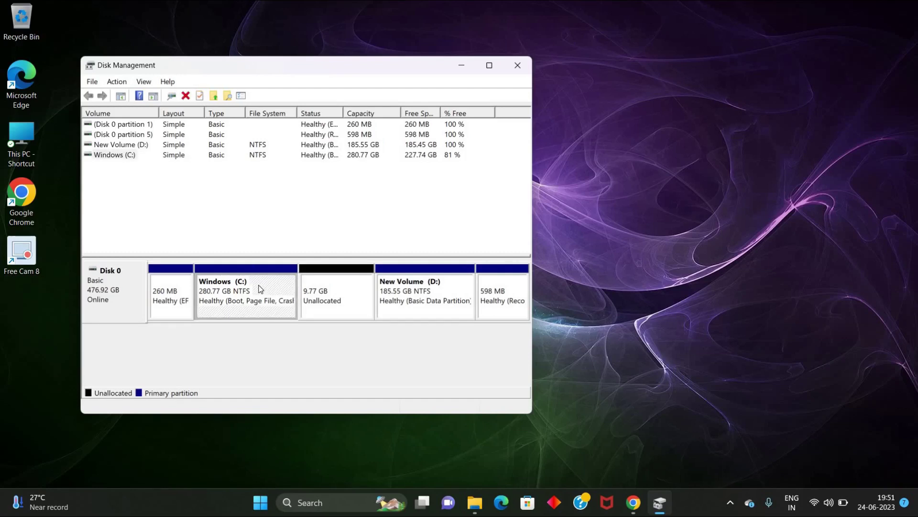
pyautogui.rightClick(261, 288)
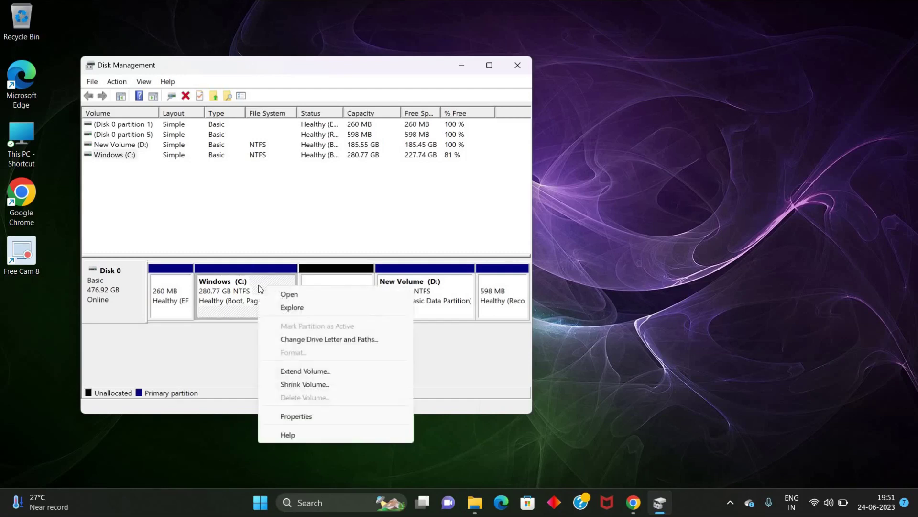
pyautogui.click(313, 375)
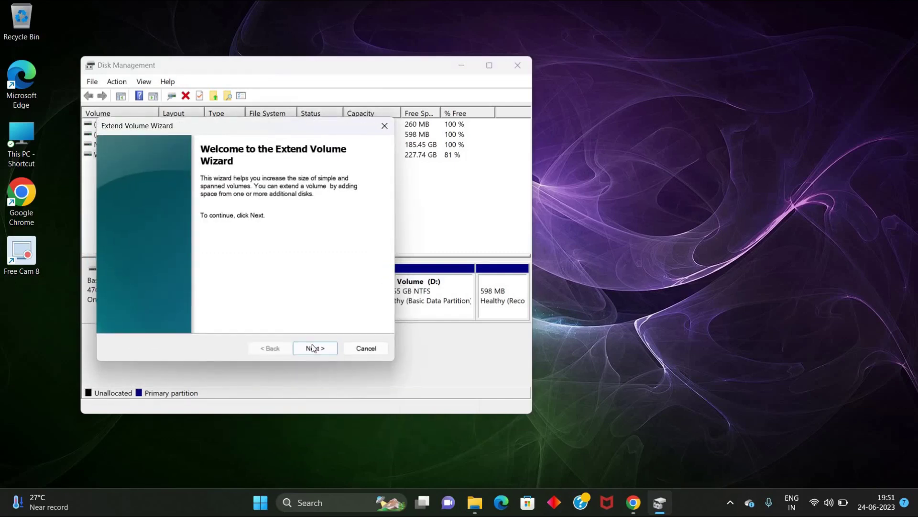
pyautogui.click(312, 347)
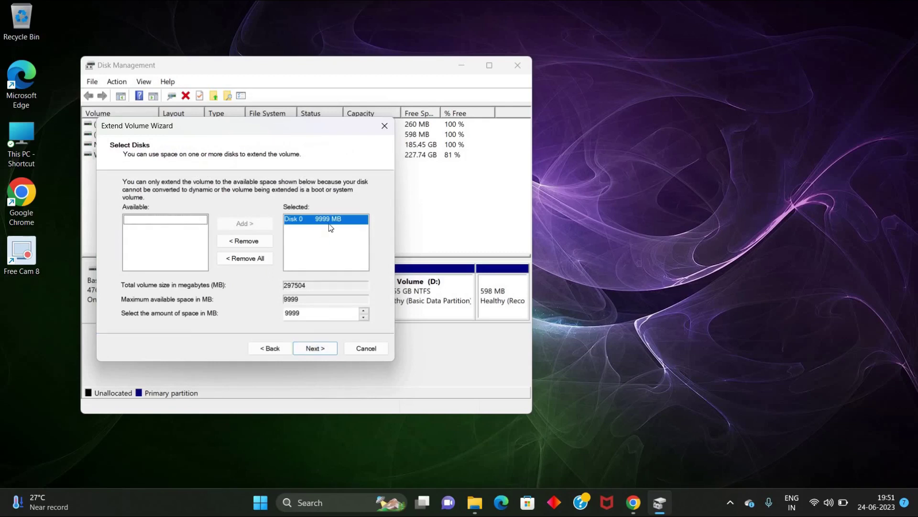
pyautogui.click(312, 348)
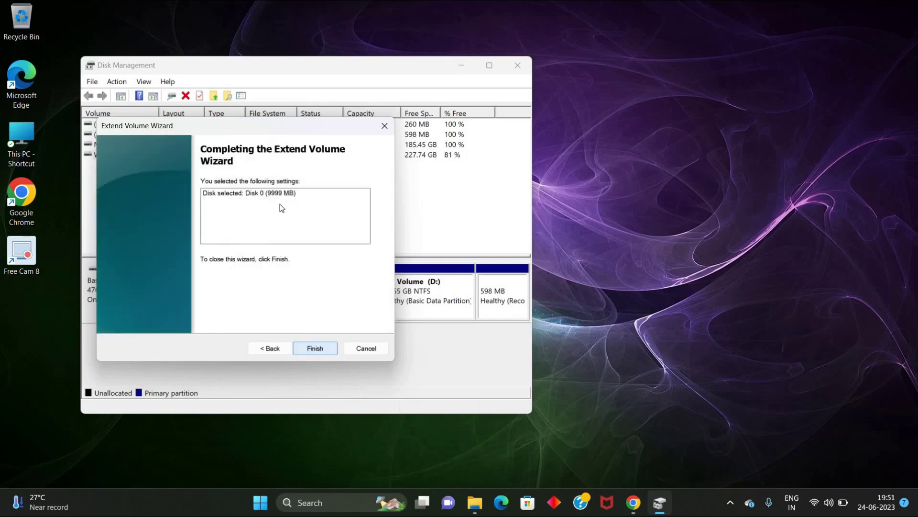
pyautogui.click(316, 349)
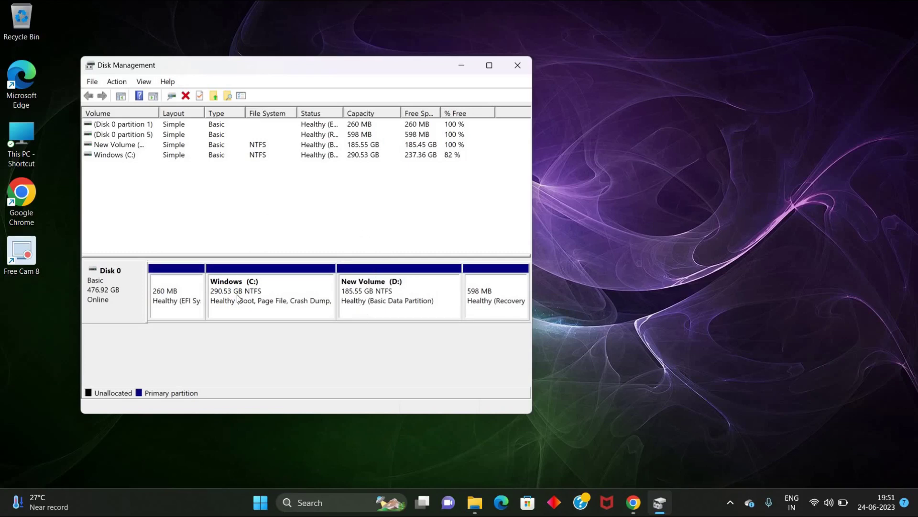
pyautogui.rightClick(356, 287)
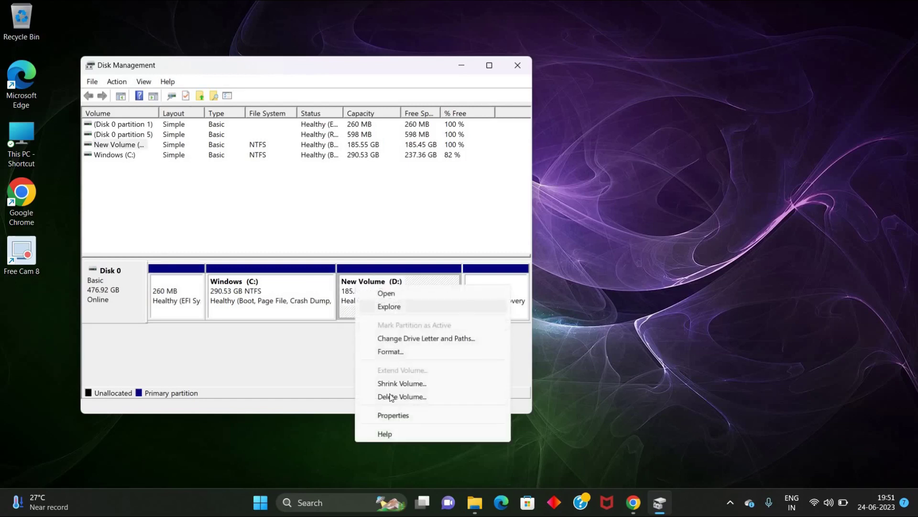
pyautogui.click(313, 273)
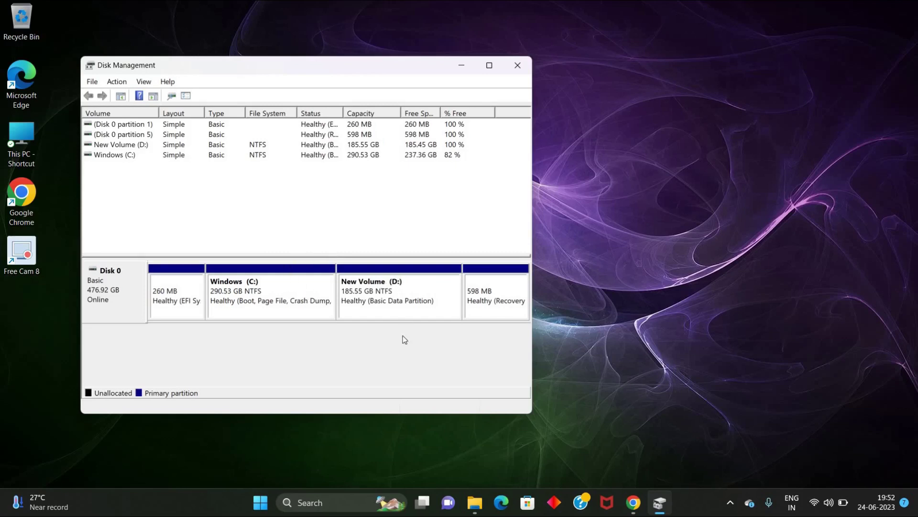
pyautogui.rightClick(407, 299)
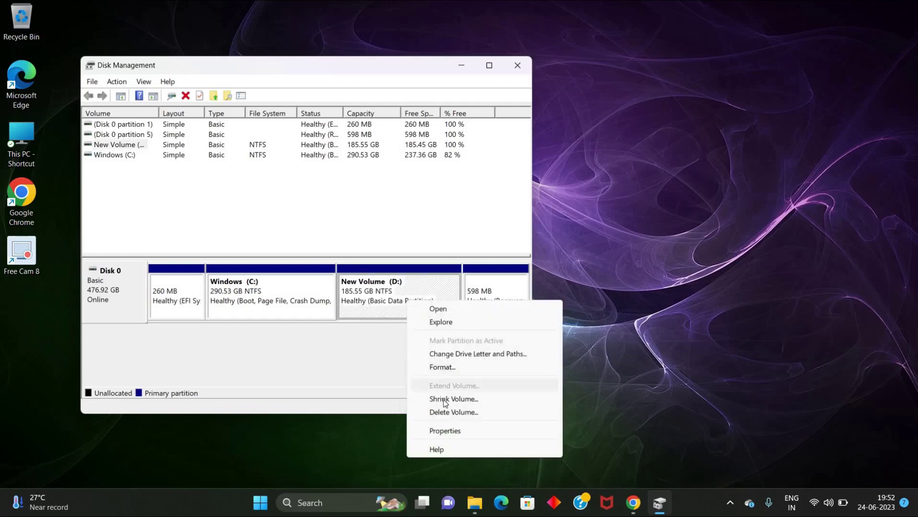
pyautogui.click(294, 287)
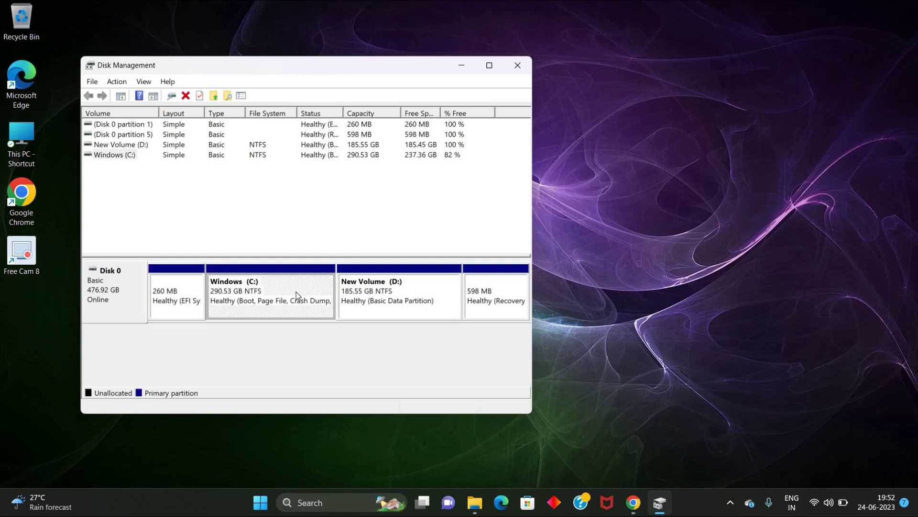
pyautogui.rightClick(297, 292)
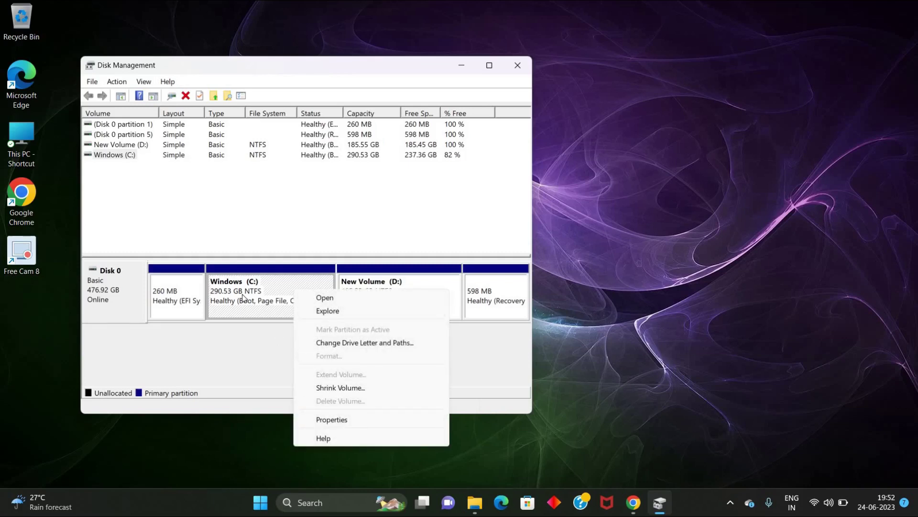
pyautogui.click(288, 313)
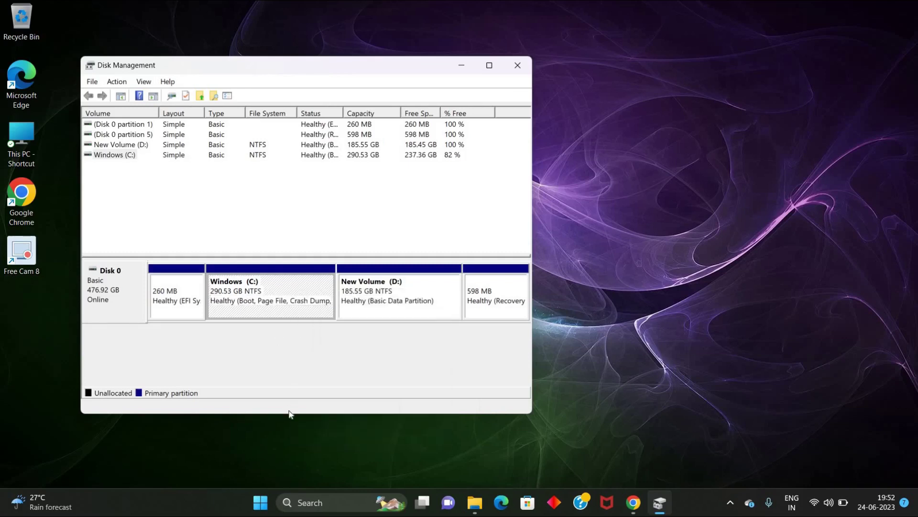